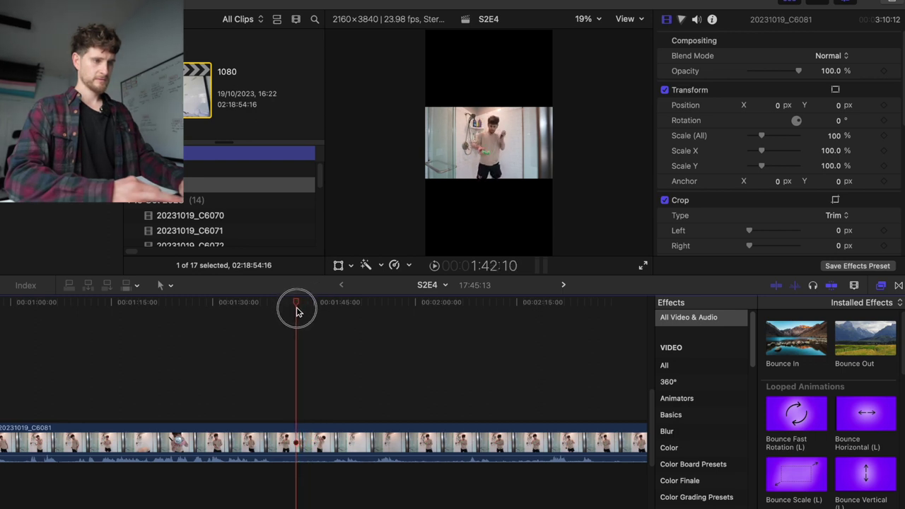
- Split the long 20231019_C6081 clip at 1:42:10 and delete the section directly before the cut
key(super+b)
key(space)
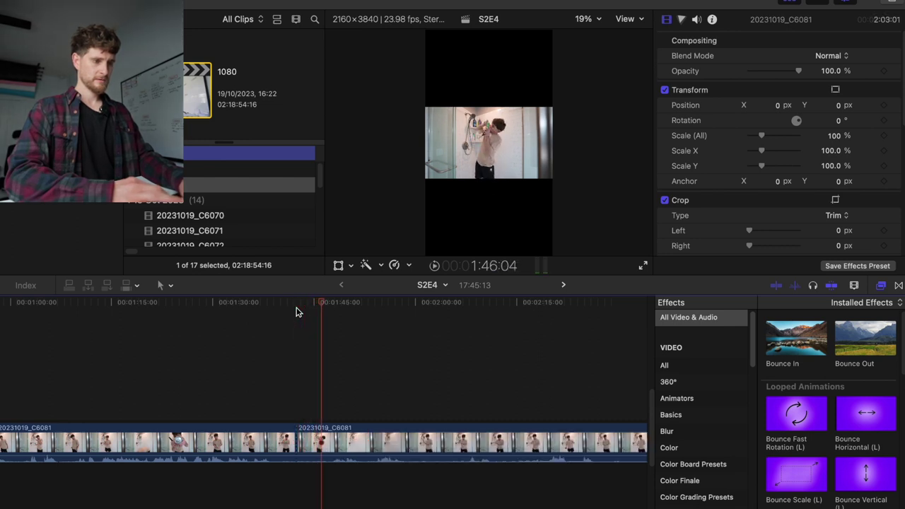
click(267, 432)
key(Delete)
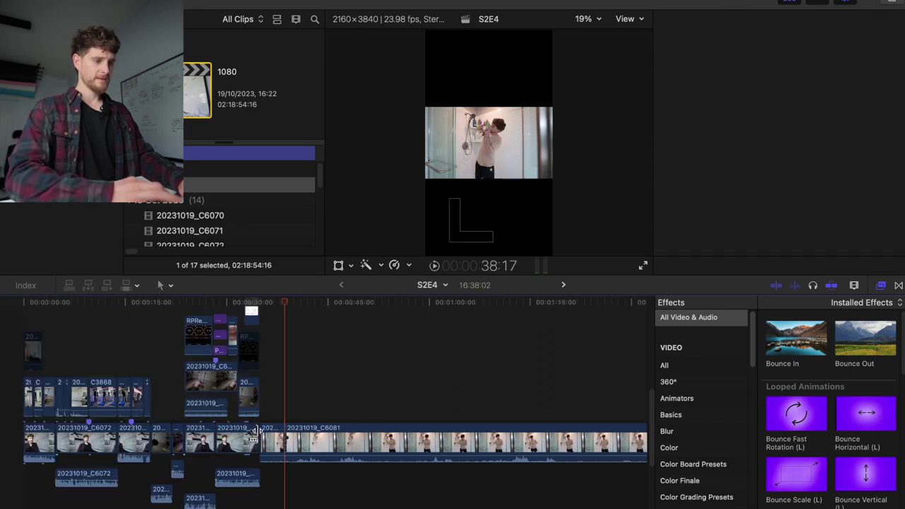
key(super+z)
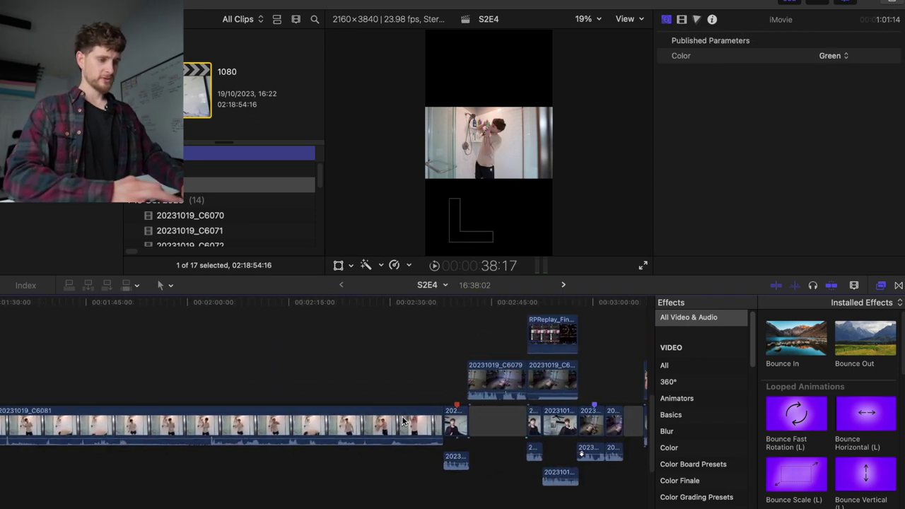
- Split the long 20231019_C6081 clip at 2:04:04 and delete everything in it after the cut
drag(193, 303, 209, 305)
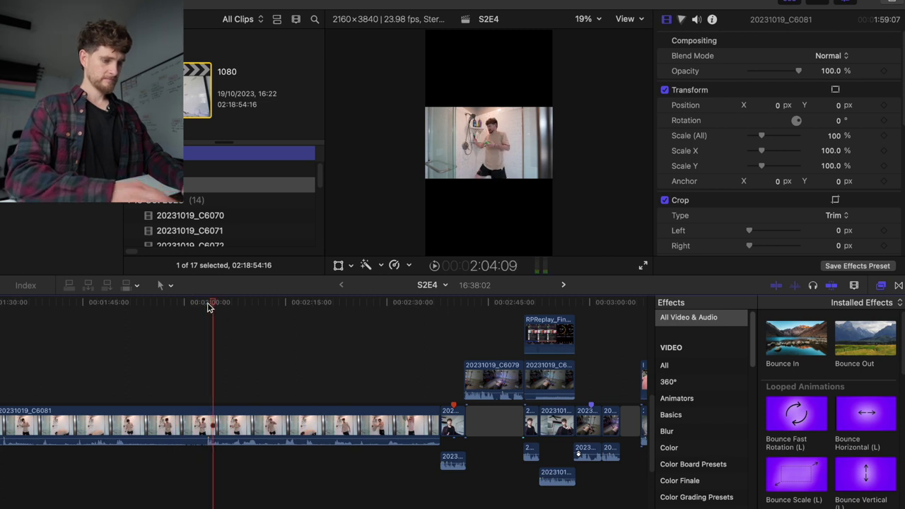
key(super+equal)
click(198, 304)
drag(198, 304, 209, 306)
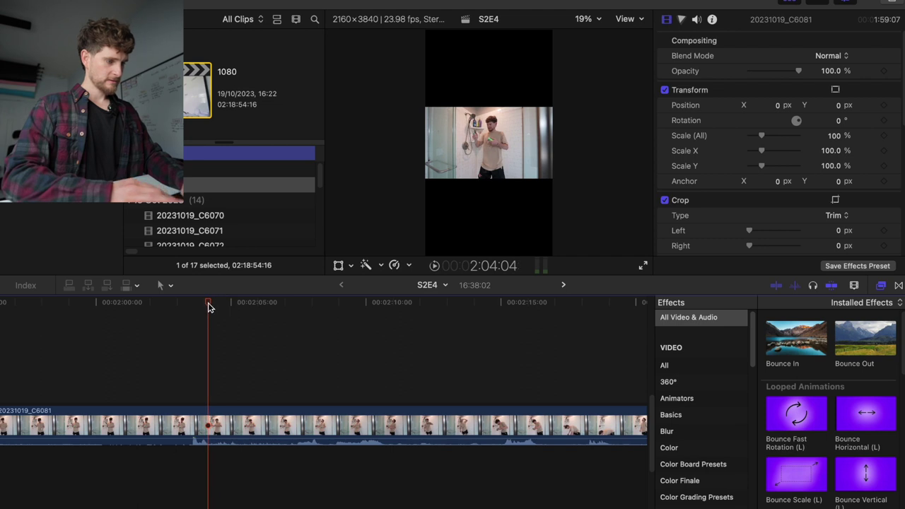
key(super+b)
click(233, 424)
key(BackSpace)
click(120, 393)
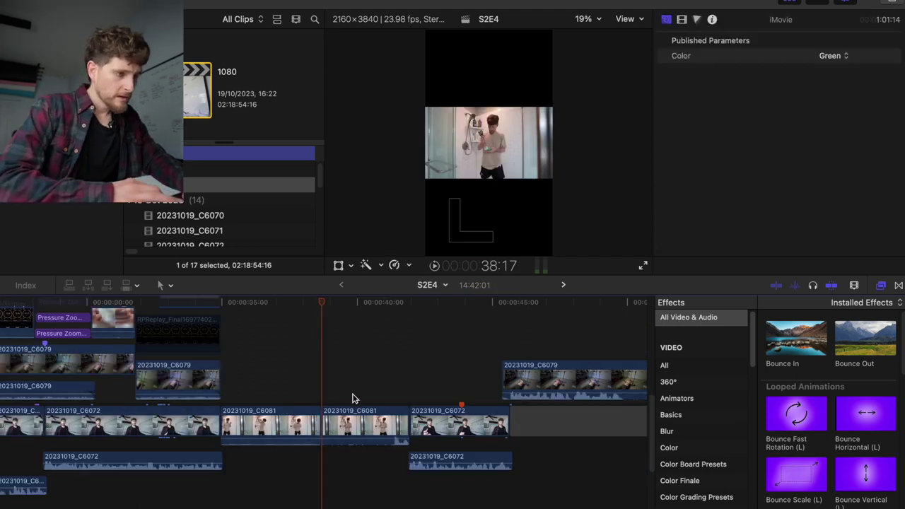
- Split the second 20231019_C6081 clip at 41:02, delete its part before the cut and play back the join
click(345, 380)
drag(348, 304, 385, 309)
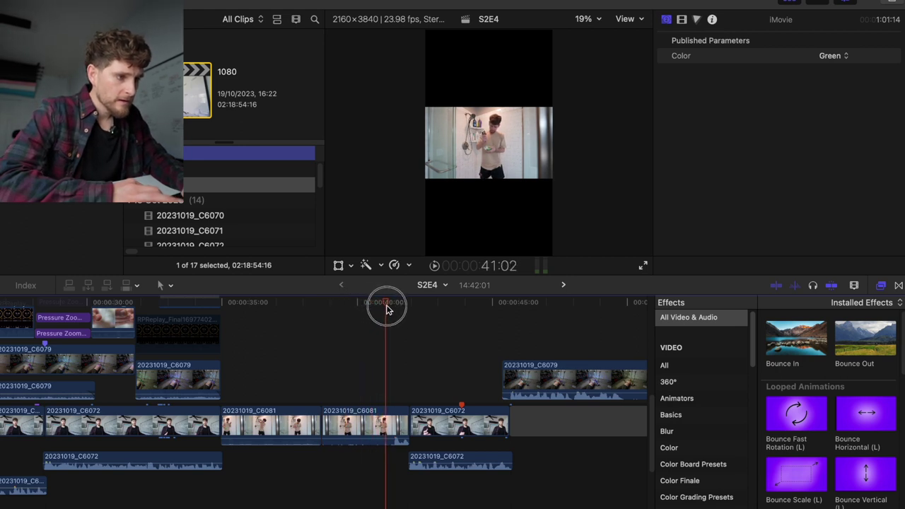
key(super+b)
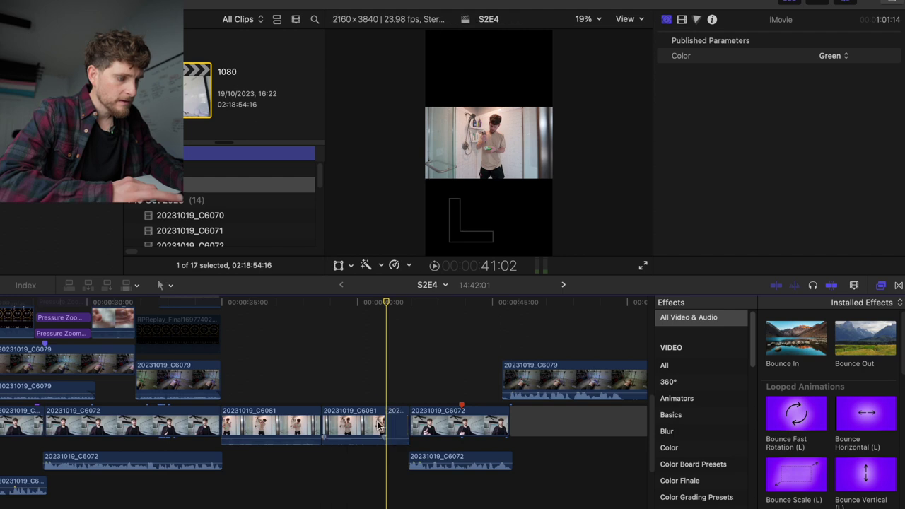
click(367, 420)
key(Delete)
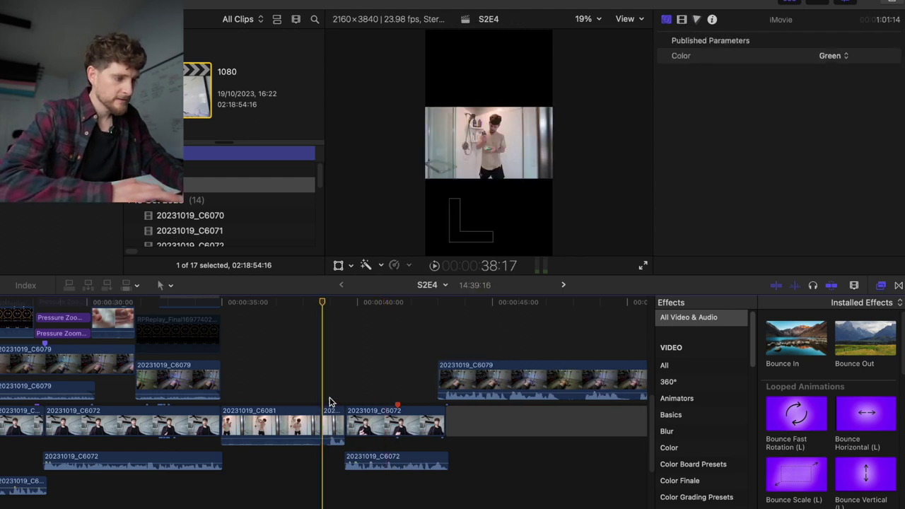
key(space)
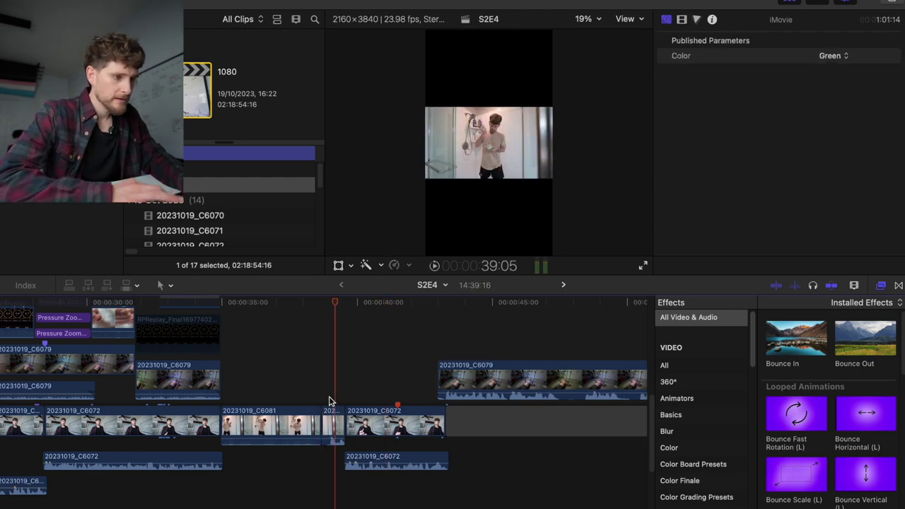
- Expand the audio of the short 20231019_C6081 remnant and lift it above 20231019_C6072, with its trimmed video ending where the following 20231019_C6079 begins
click(332, 424)
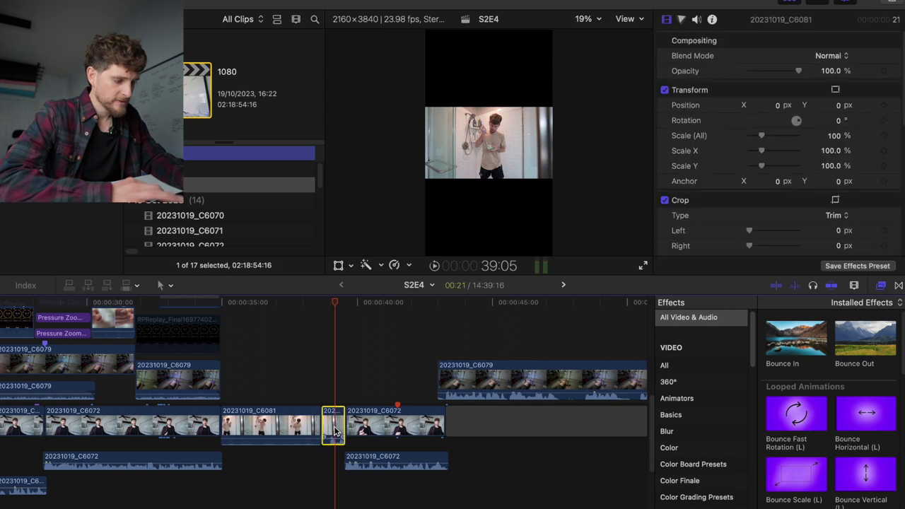
key(ctrl+s)
drag(344, 426, 405, 383)
scroll(405, 383, up, 2)
drag(408, 348, 406, 352)
click(416, 323)
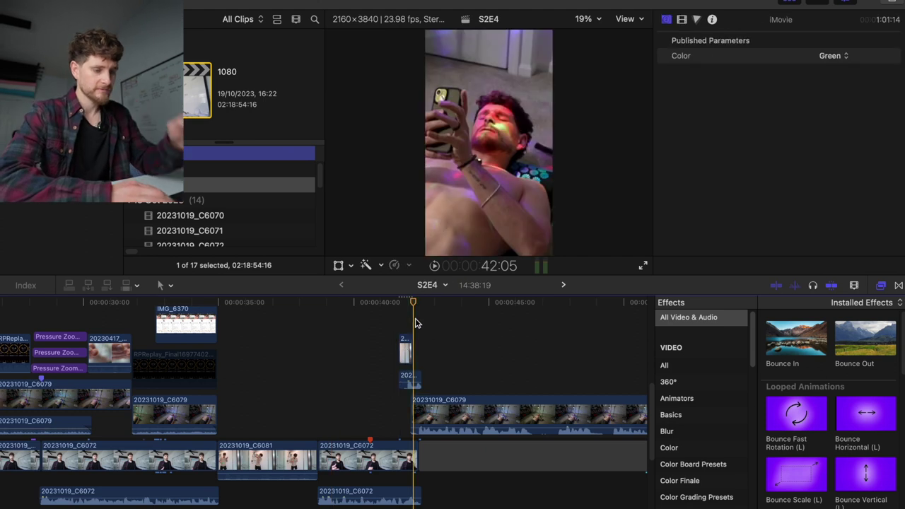
key(super+equal)
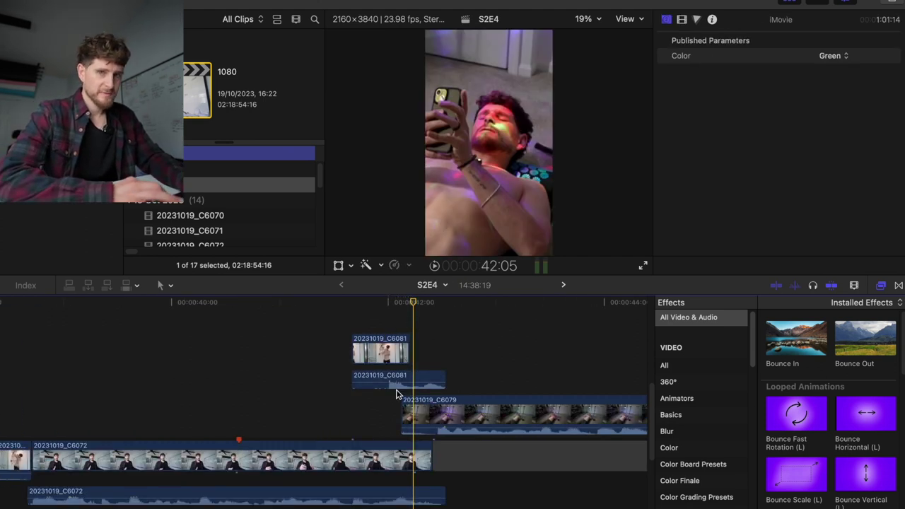
drag(394, 359, 387, 358)
- Lift the remaining 20231019_C6081 clip out of the primary storyline so it sits connected above the following 20231019_C6072
scroll(244, 457, left, 5)
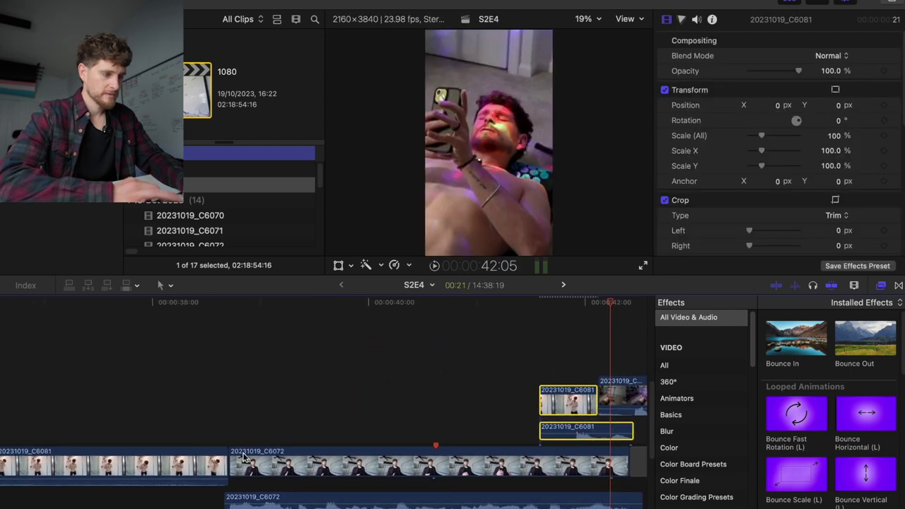
drag(163, 471, 163, 408)
scroll(163, 408, left, 10)
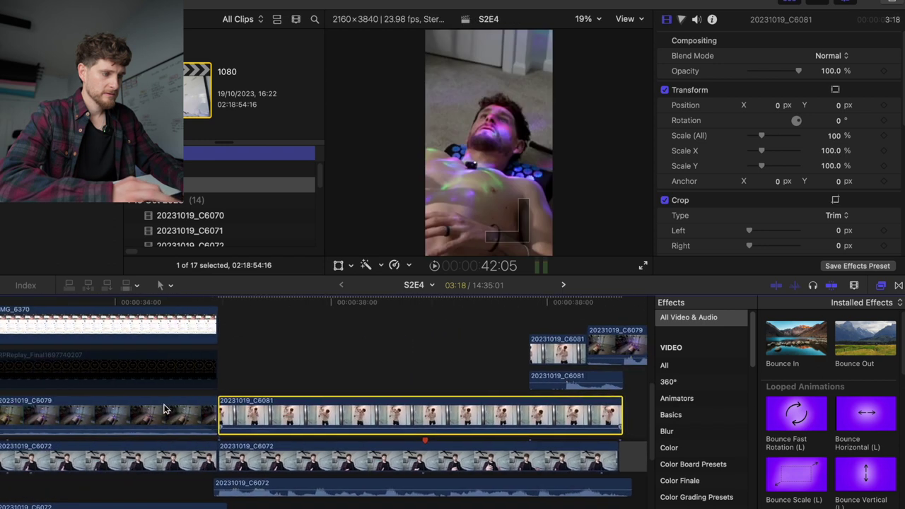
- Play the lifted 20231019_C6081 clip from its start and split it shortly after 36:00
click(224, 390)
key(space)
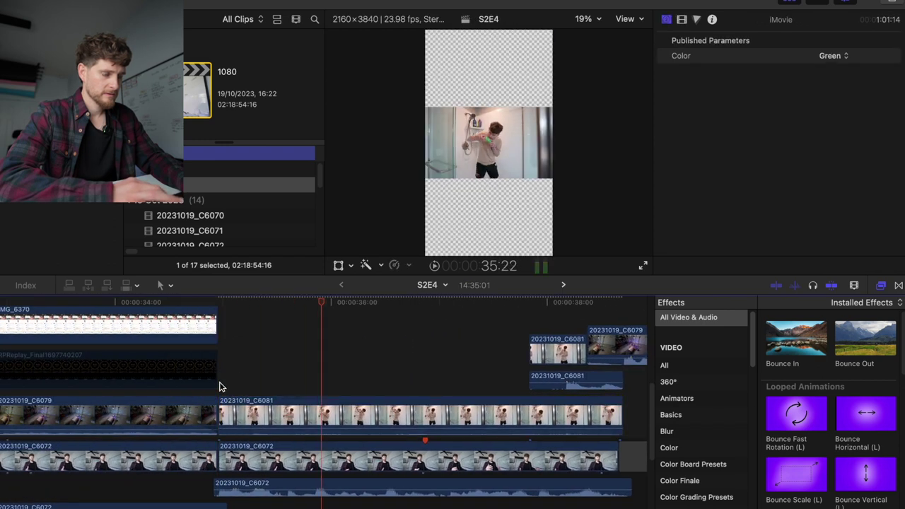
key(space)
key(b)
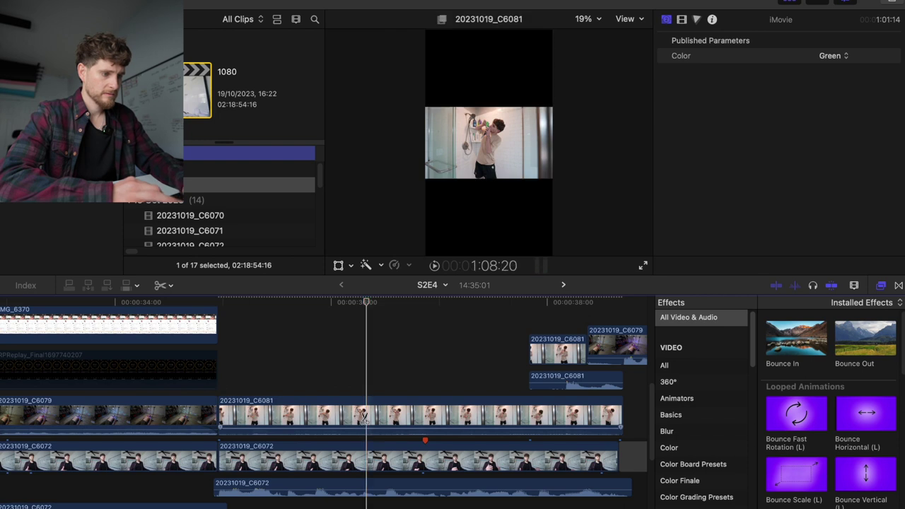
click(362, 416)
key(a)
- Shift the second 20231019_C6081 piece earlier to end at the short clip, trim its start to the first piece's end and play back the sequence
click(469, 306)
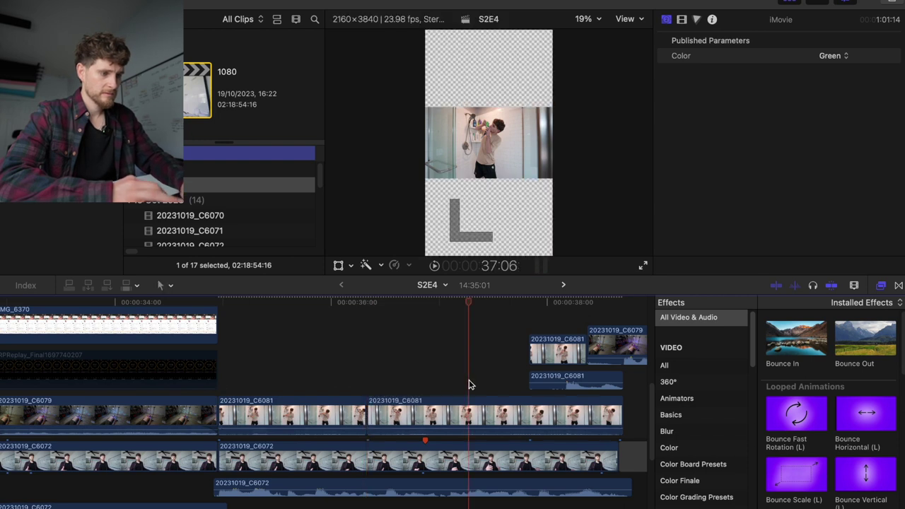
drag(469, 305, 495, 305)
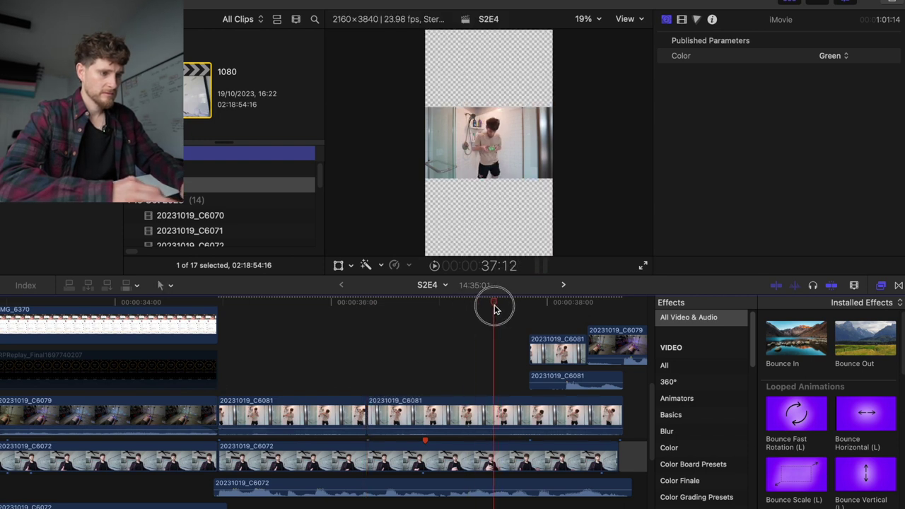
key(b)
key(a)
drag(512, 417, 425, 371)
drag(275, 370, 368, 373)
key(alt+super+Down)
click(220, 367)
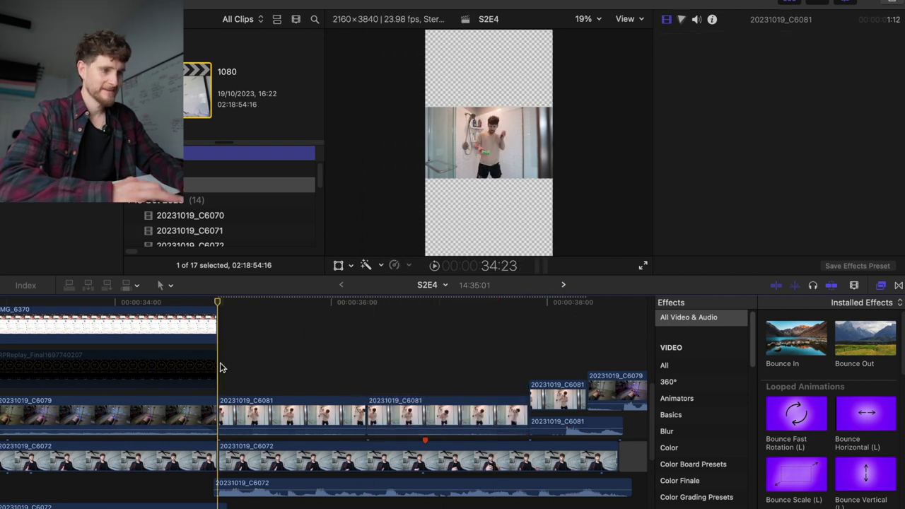
key(space)
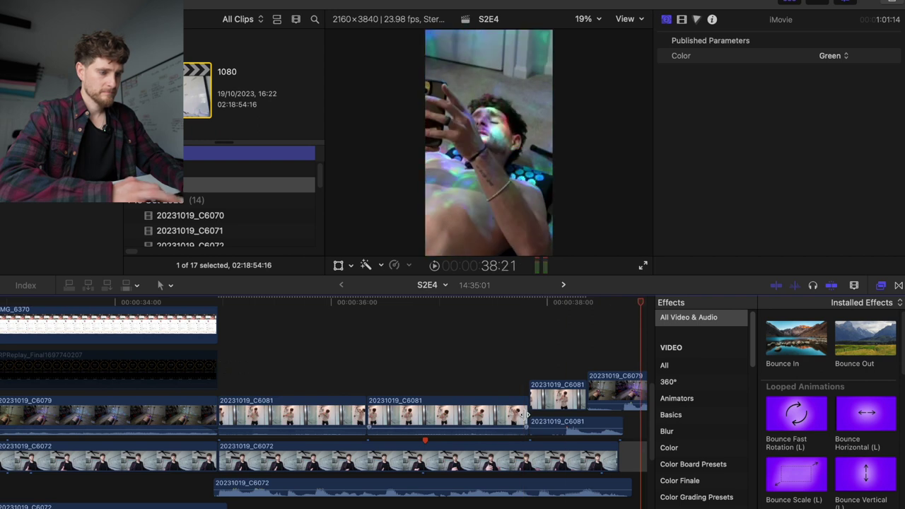
- Trim four frames off the start of the second 20231019_C6081 piece and slide it back against the first piece
click(474, 377)
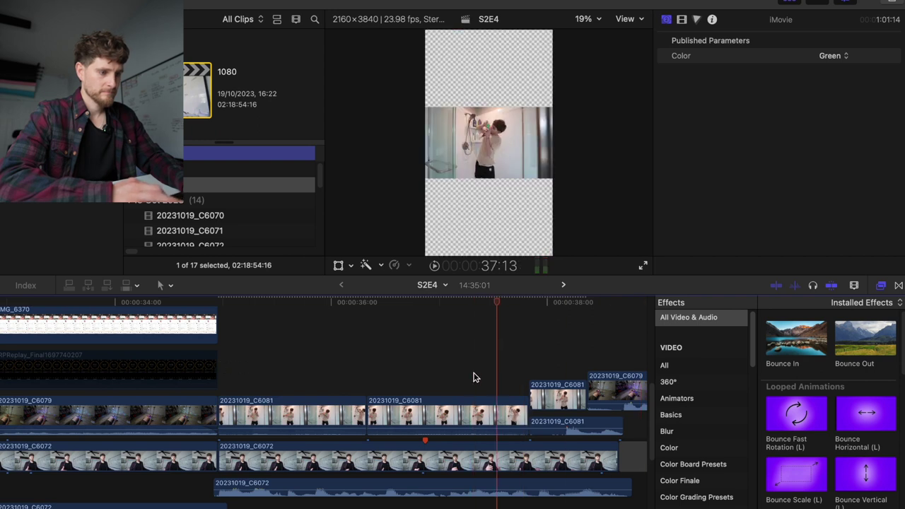
key(space)
click(356, 383)
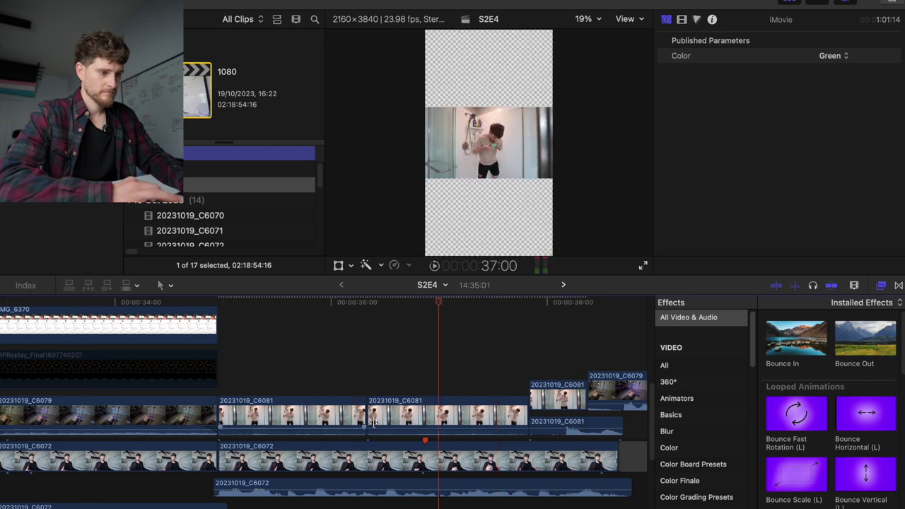
drag(372, 420, 393, 419)
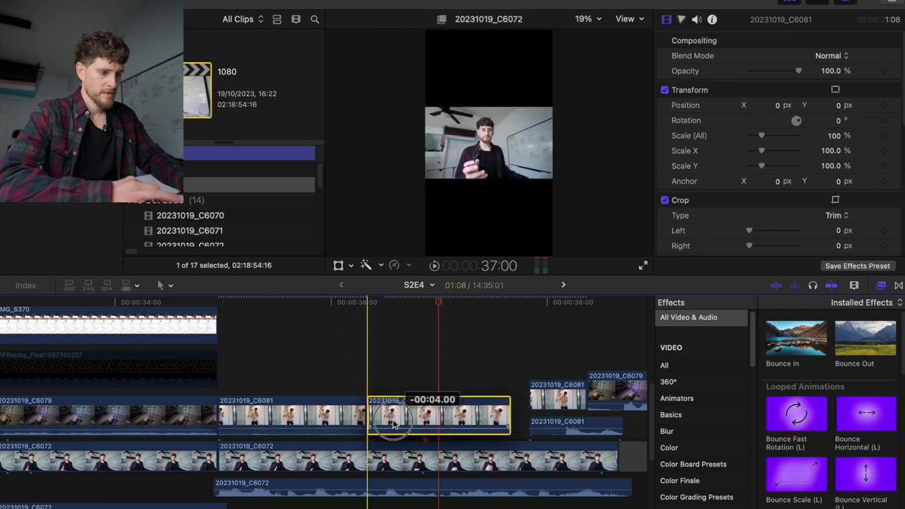
- Extend the start of the short 20231019_C6081 video back to meet the second piece and play back the joins
drag(528, 398, 512, 398)
click(360, 365)
key(space)
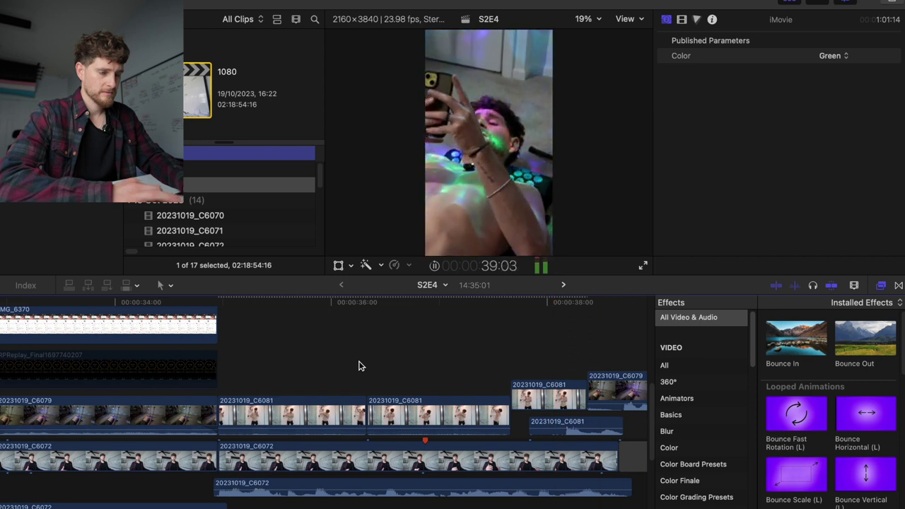
key(space)
- Scale all three connected 20231019_C6081 clips to 317% and play back the change into 20231019_C6079
drag(357, 367, 133, 425)
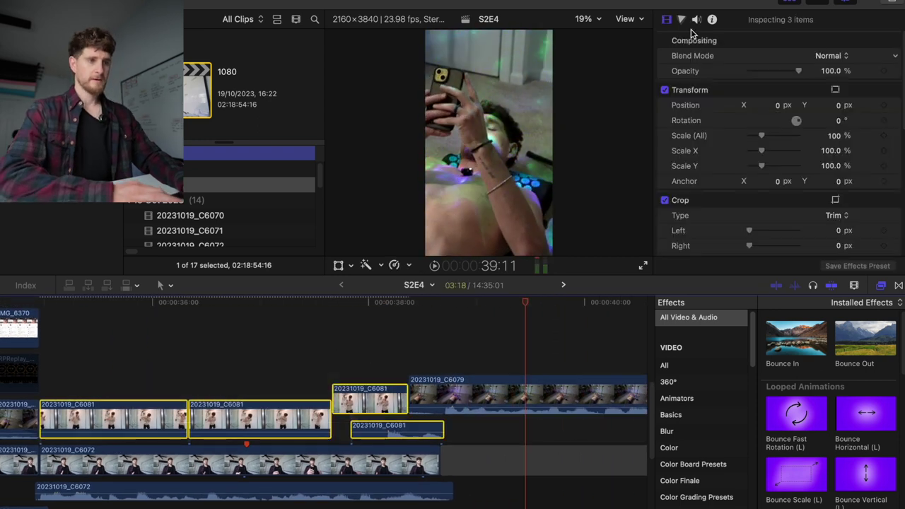
click(834, 136)
text(177.6)
key(Return)
click(367, 356)
mouse_move(369, 303)
mouse_down()
mouse_move(406, 303)
mouse_move(382, 316)
mouse_up()
key(space)
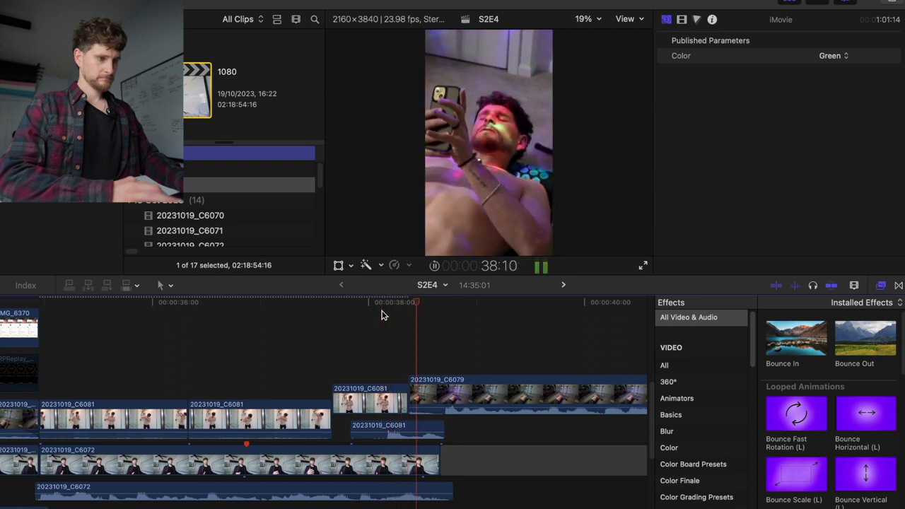
key(space)
click(339, 371)
key(space)
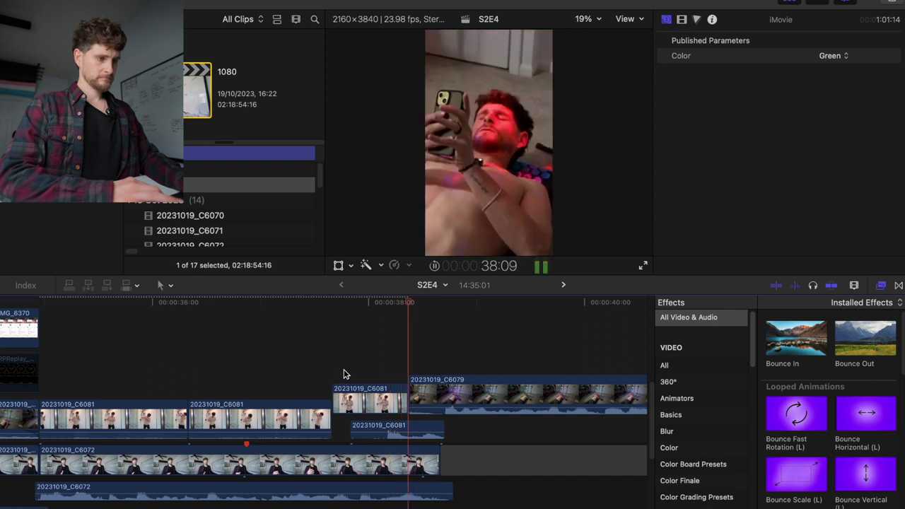
- Try the FCPX Stabilizer 2.0 effect on the short 20231019_C6081 clip
click(366, 396)
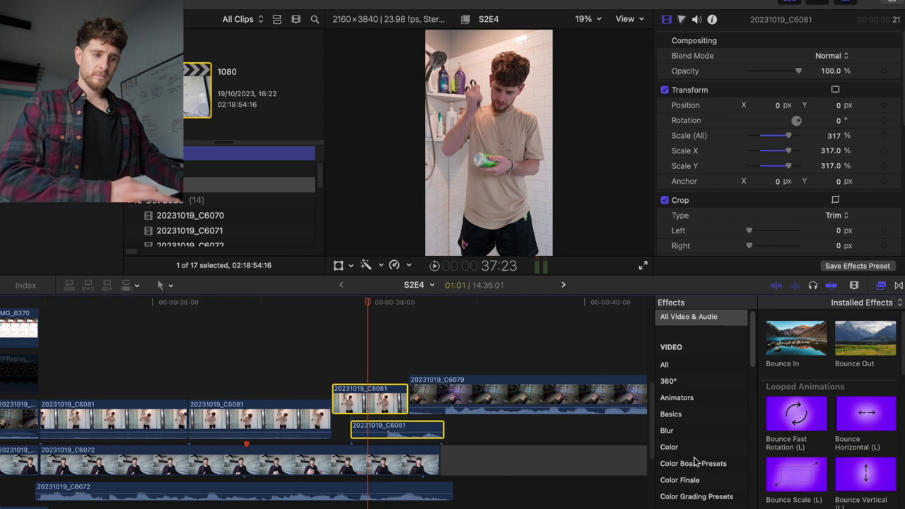
scroll(694, 460, down, 10)
scroll(694, 459, down, 2)
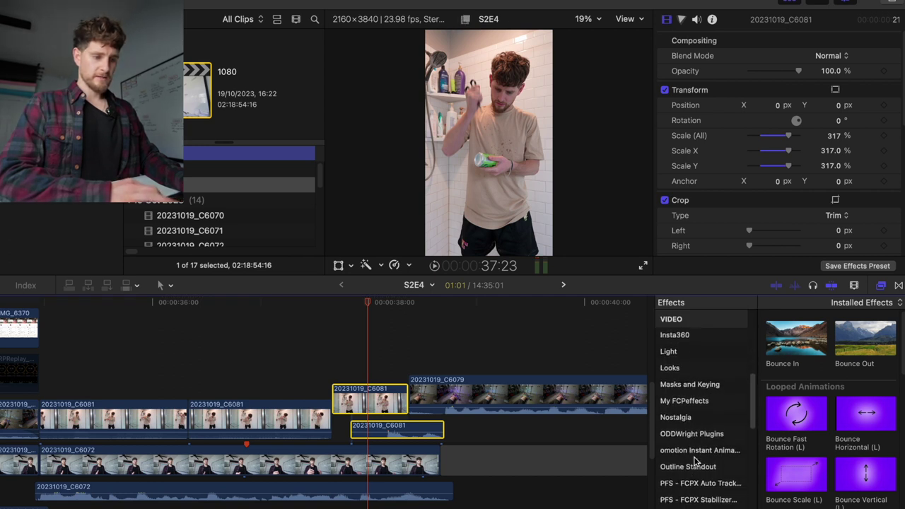
click(697, 497)
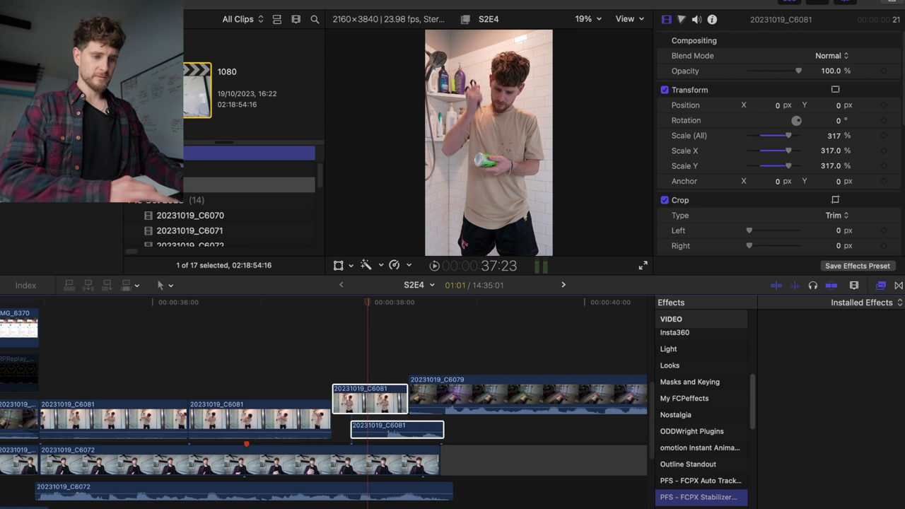
drag(805, 345, 385, 406)
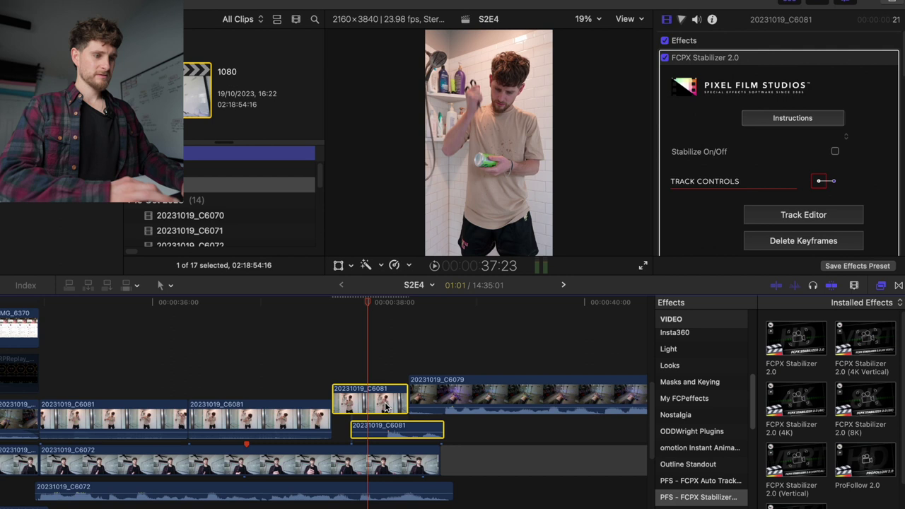
key(super+z)
- Play back the connected 20231019_C6081 clips from the end of IMG_6370
click(21, 331)
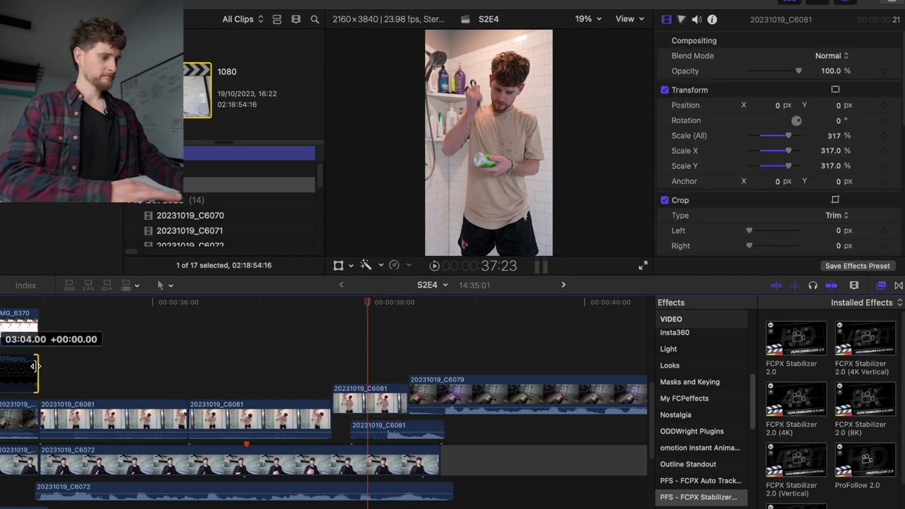
click(39, 302)
key(space)
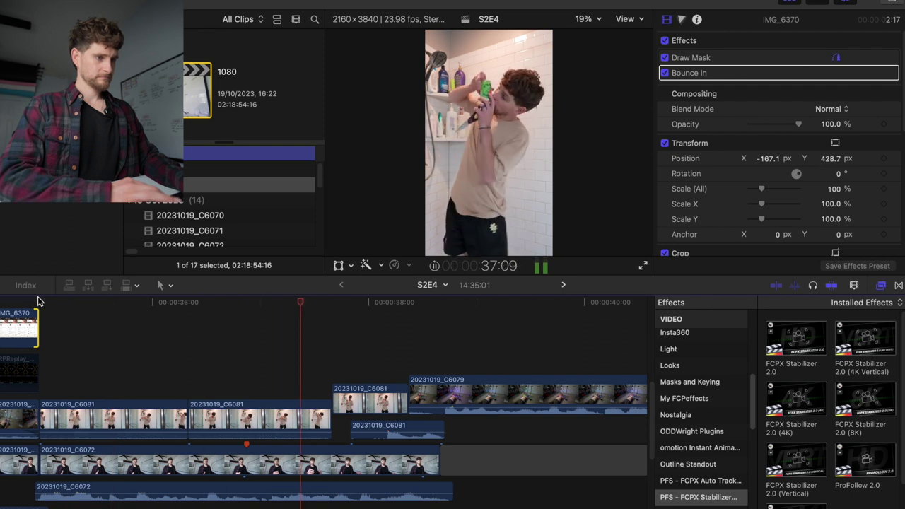
- Try lowering the three 20231019_C6081 clips to 45.84% opacity over 20231019_C6079 extended back beneath them, and play back the overlay
drag(142, 358, 353, 439)
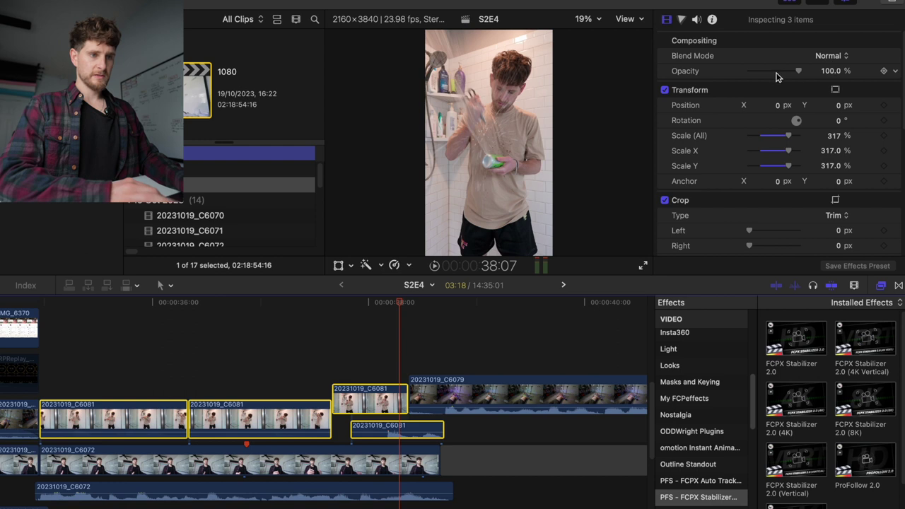
drag(798, 71, 771, 75)
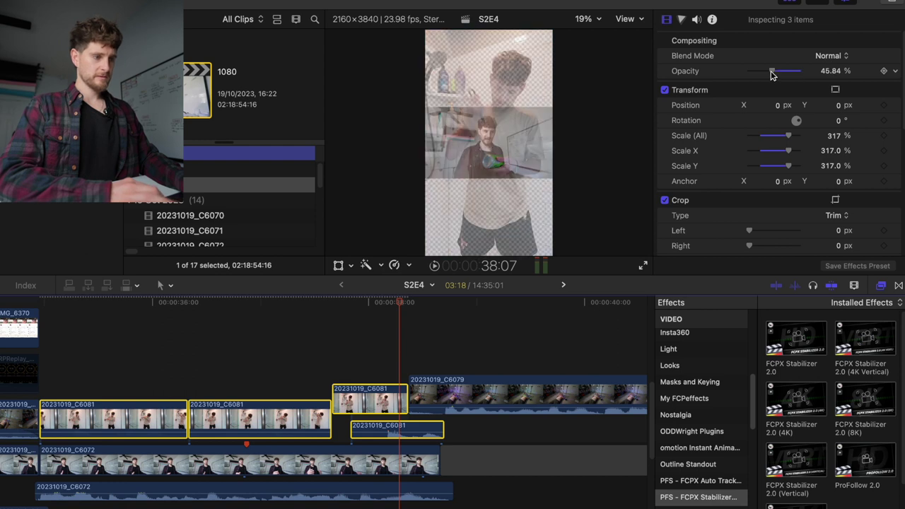
drag(414, 398, 44, 420)
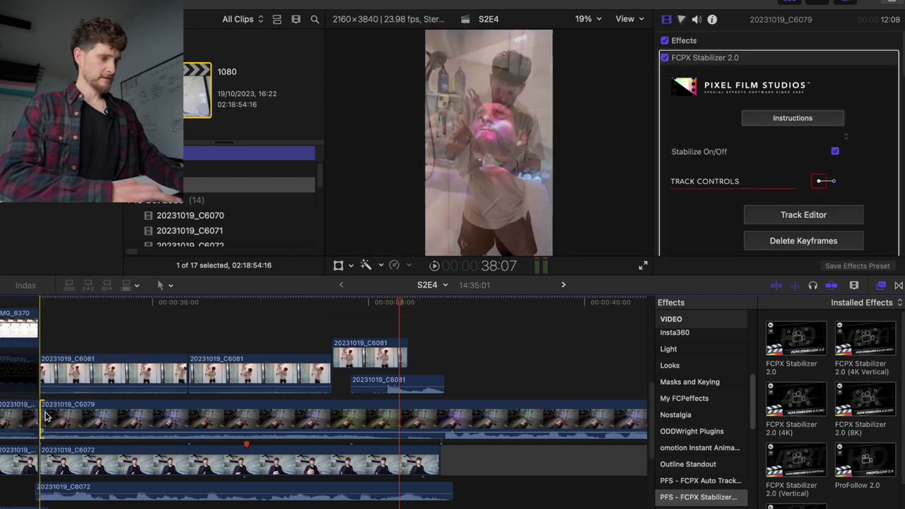
click(43, 332)
key(space)
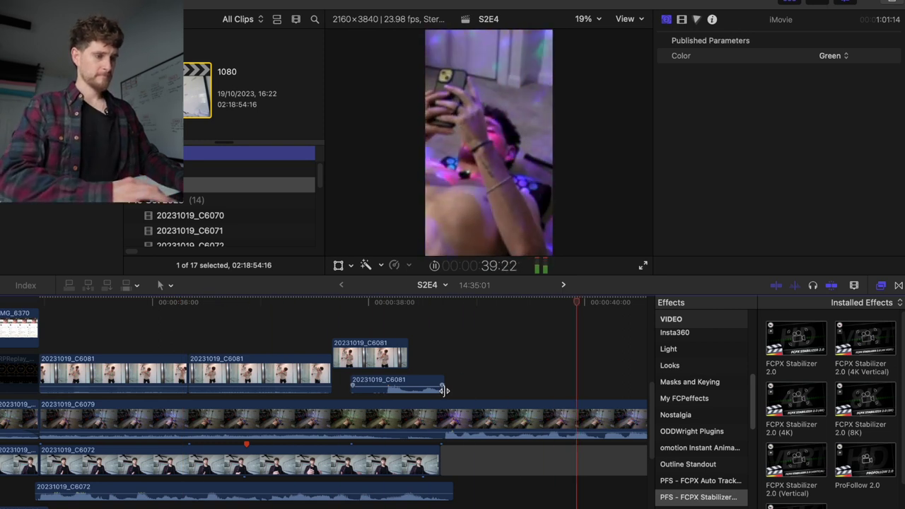
scroll(360, 377, left, 5)
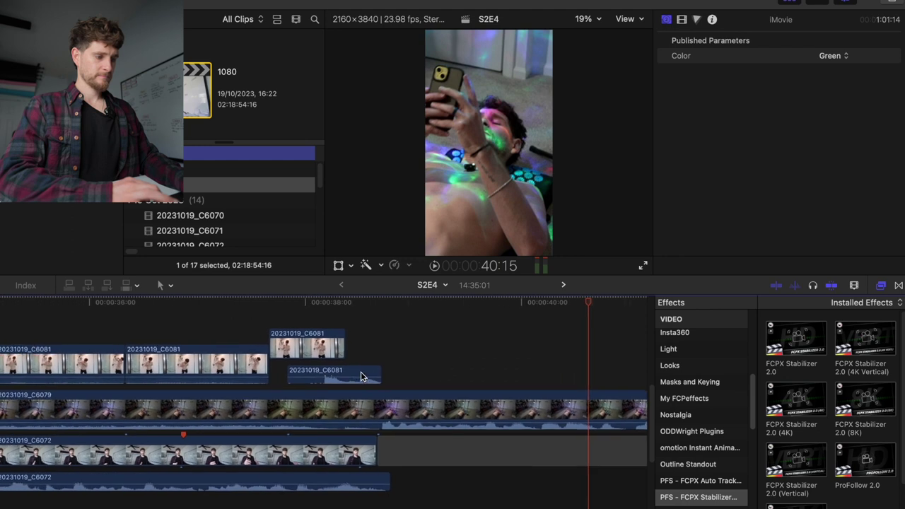
click(382, 348)
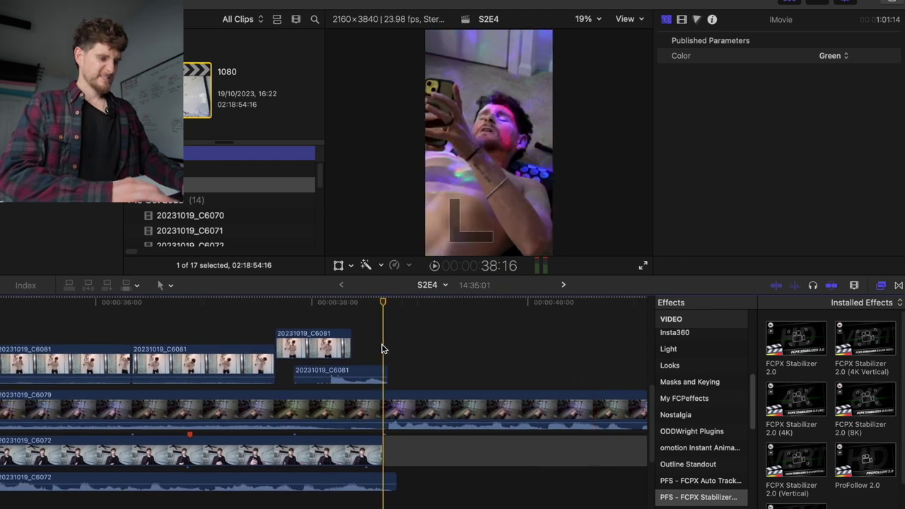
- Undo the opacity change and the 20231019_C6079 extension, and play back the 20231019_C6081 clips
key(super+z)
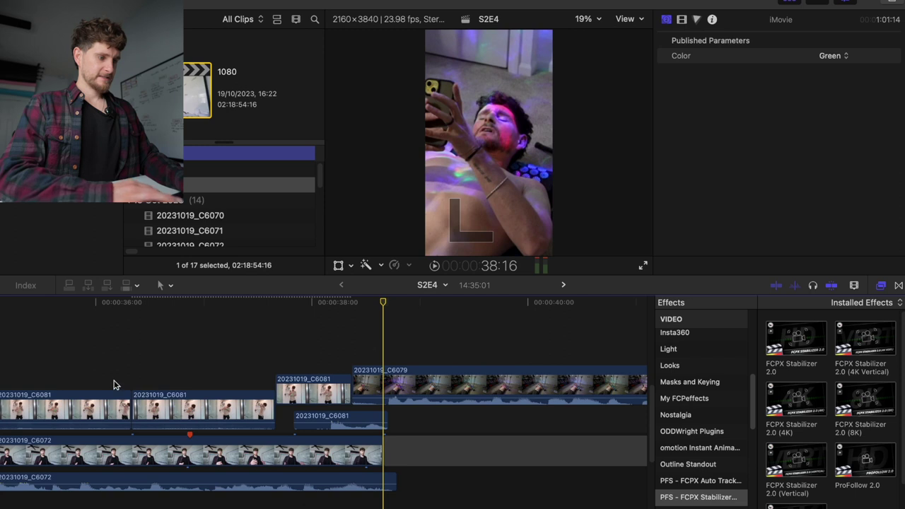
scroll(113, 386, left, 2)
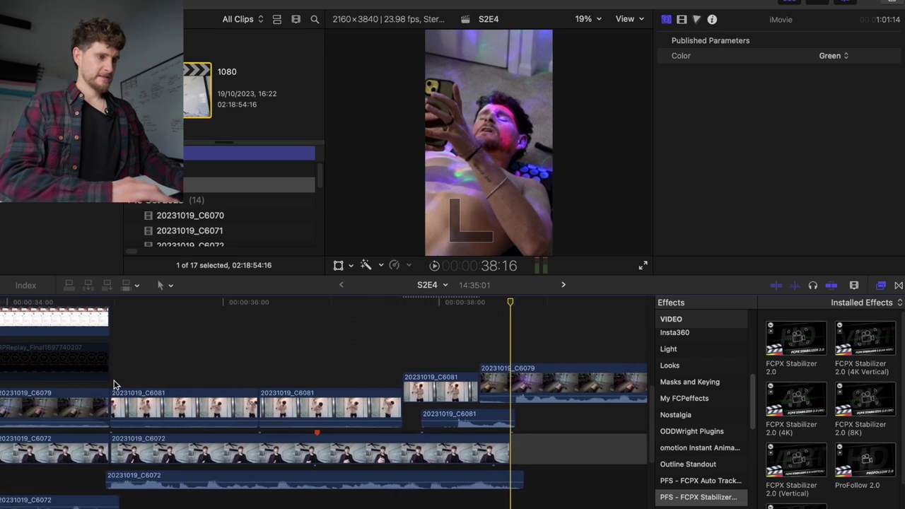
click(113, 336)
key(space)
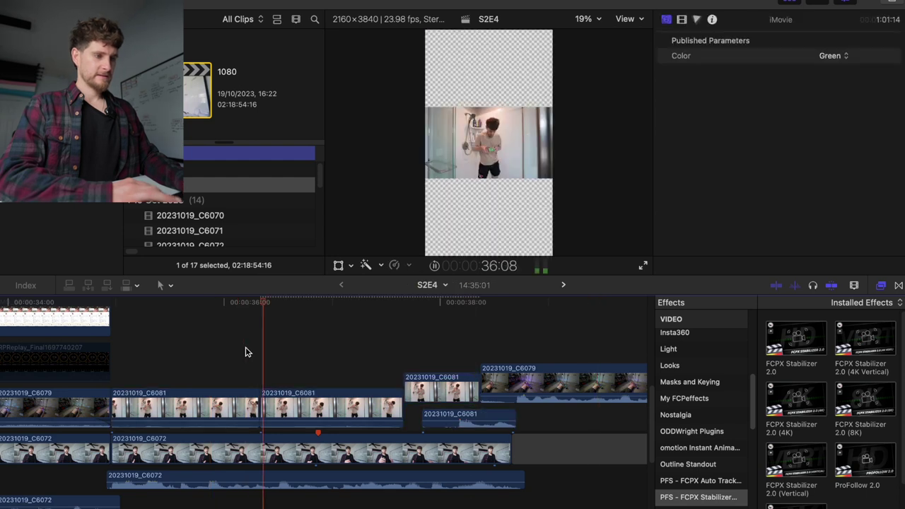
- Scale the three connected 20231019_C6081 clips to 316% and play them back through the change into 20231019_C6079
drag(246, 350, 432, 396)
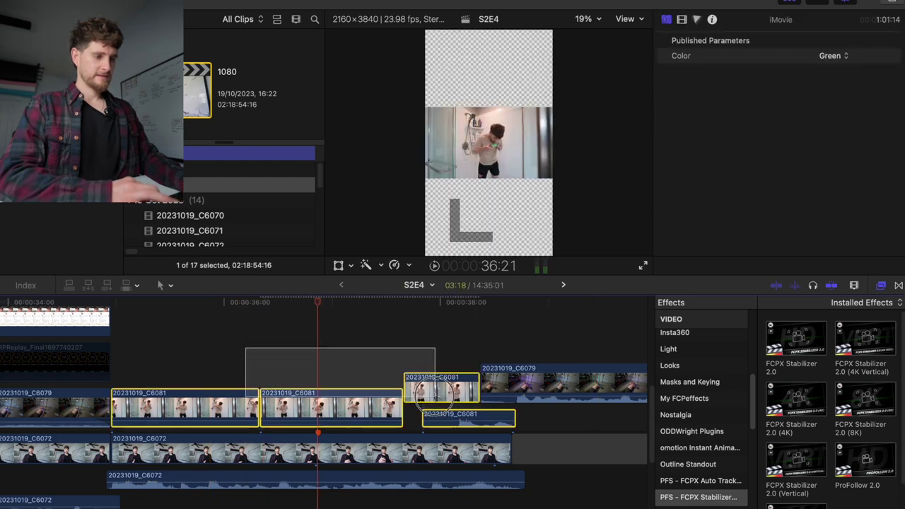
click(663, 19)
text(316)
key(Return)
click(113, 331)
key(shift+slash)
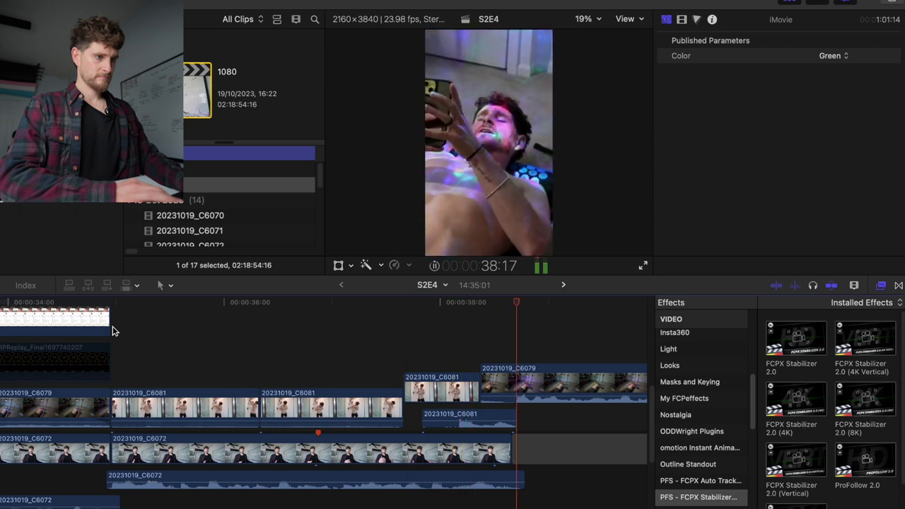
key(space)
- Play back the change from 20231019_C6081 into 20231019_C6079 and review the whole S2E4 timeline
key(shift+z)
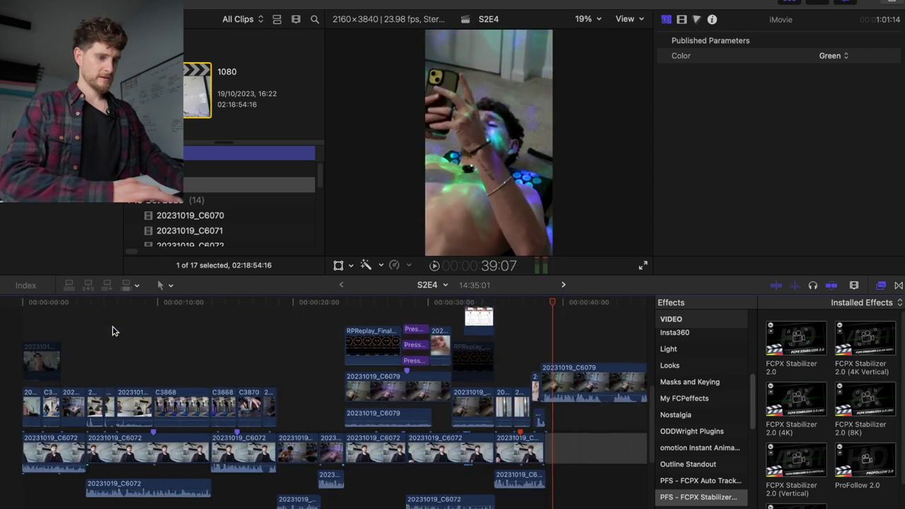
scroll(113, 331, right, 5)
click(376, 352)
key(space)
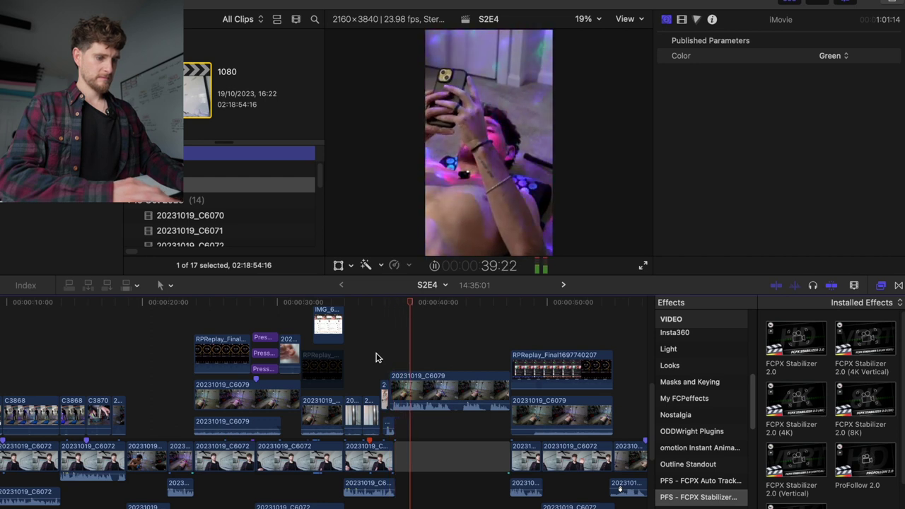
key(super+minus)
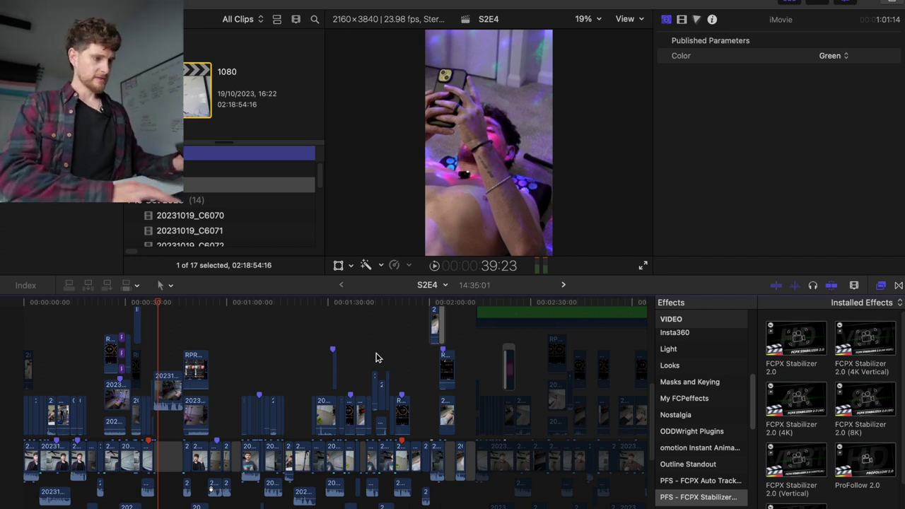
mouse_move(195, 501)
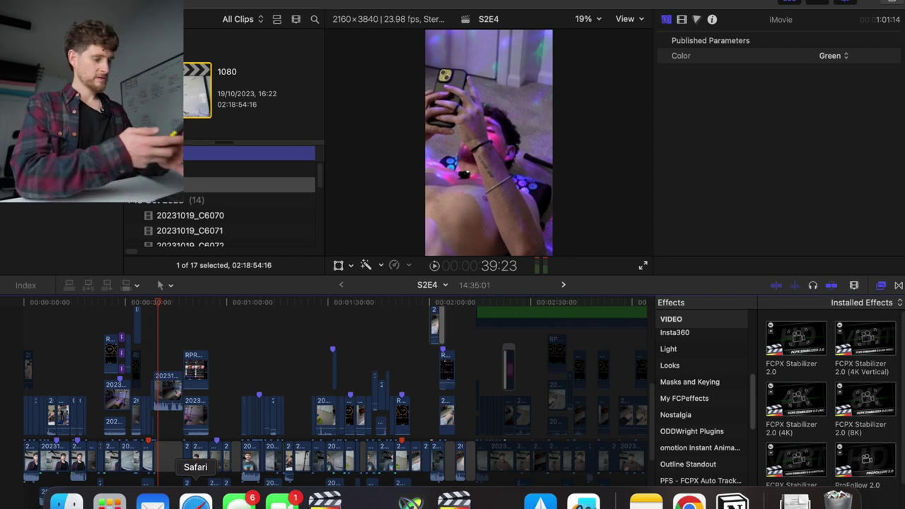